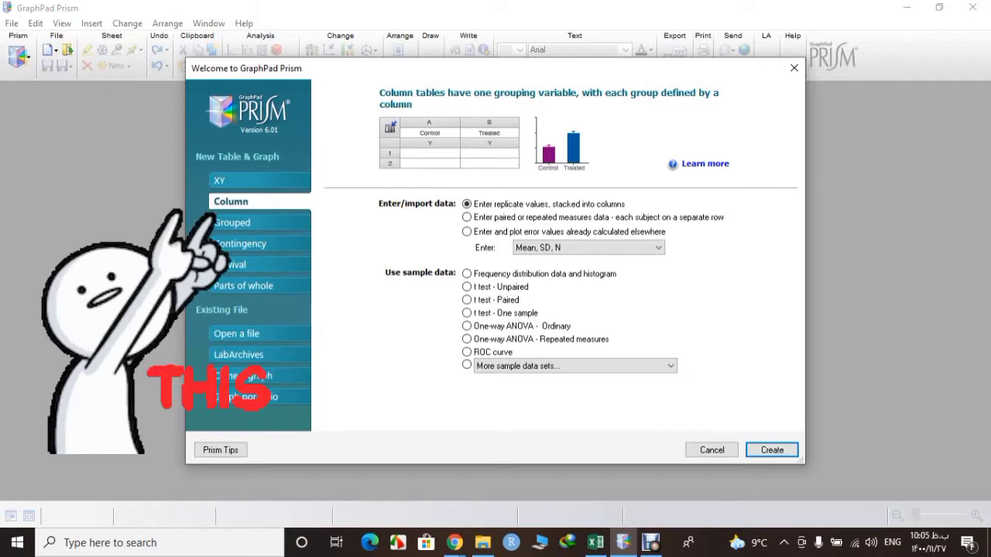
- Create a new empty Column data table for replicate values stacked into columns
key("Return")
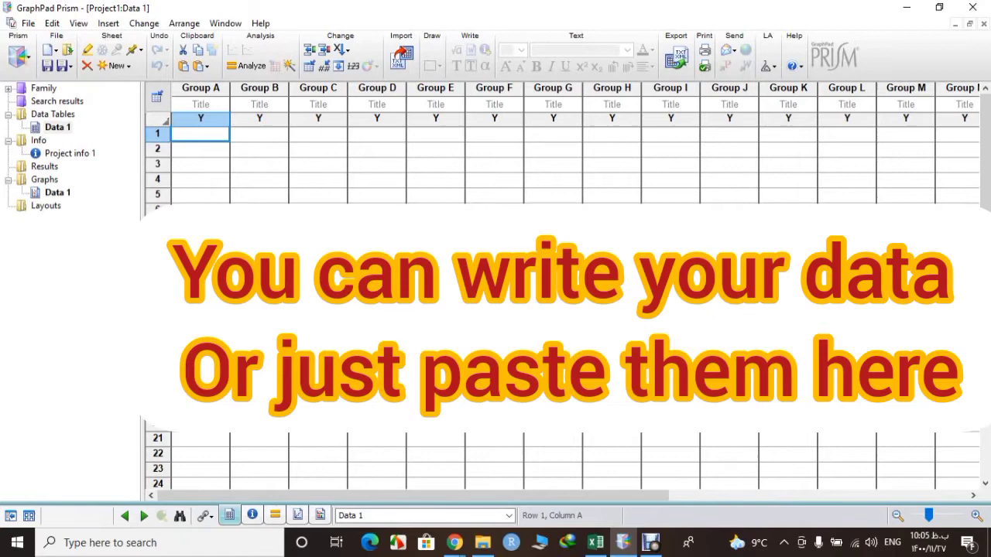
- Copy the group A and group B values (A1:B18) from Excel into Prism's Data 1 table
left_click(595, 542)
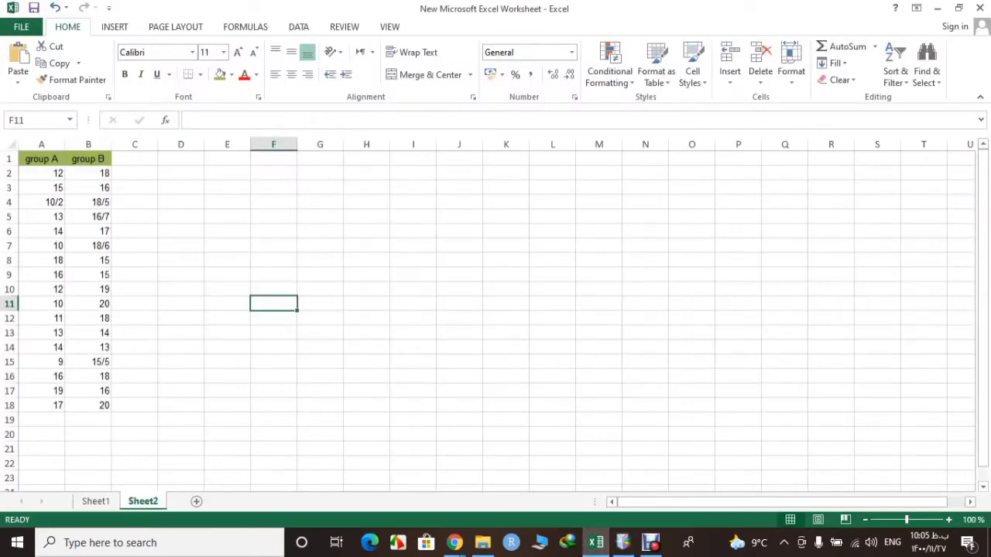
left_click_drag(41, 158, 88, 405)
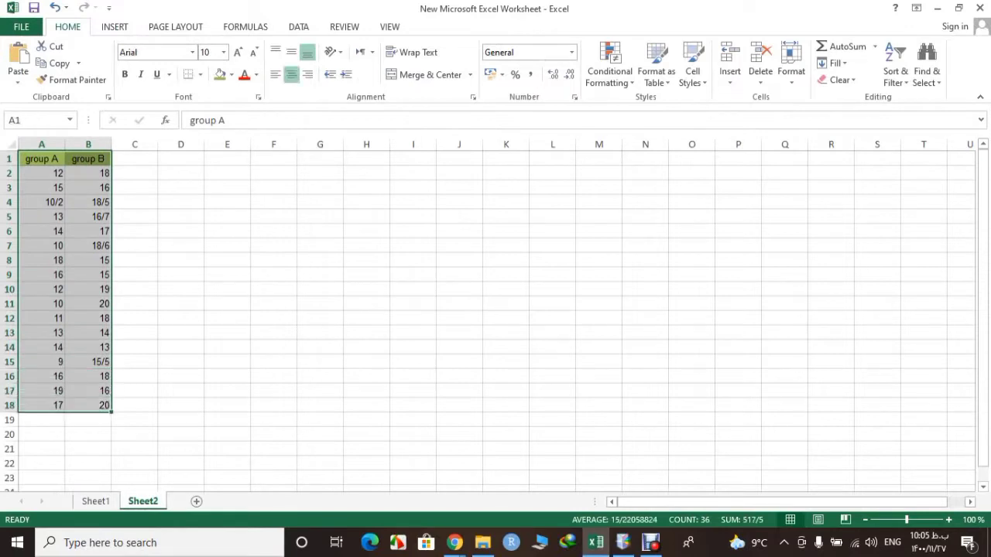
key("ctrl+c")
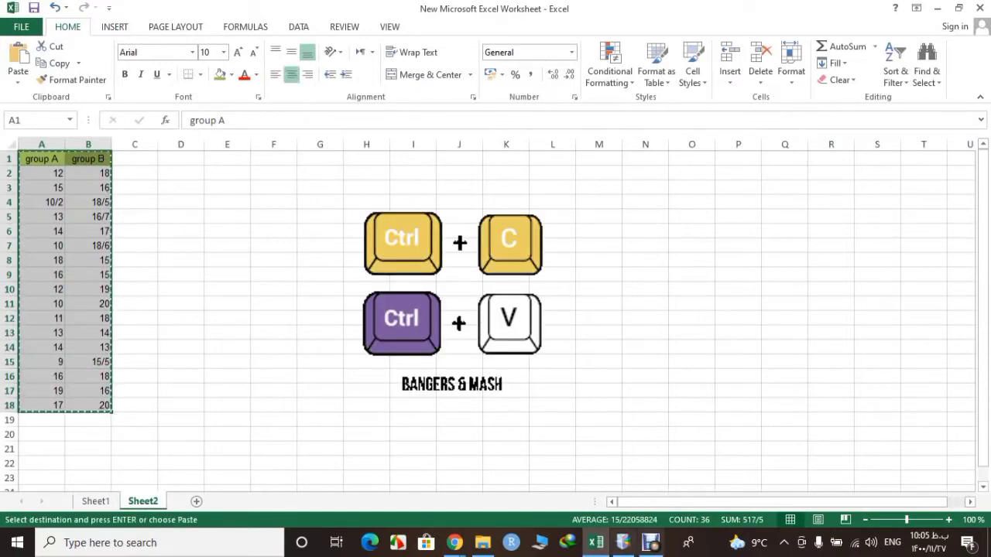
left_click(624, 542)
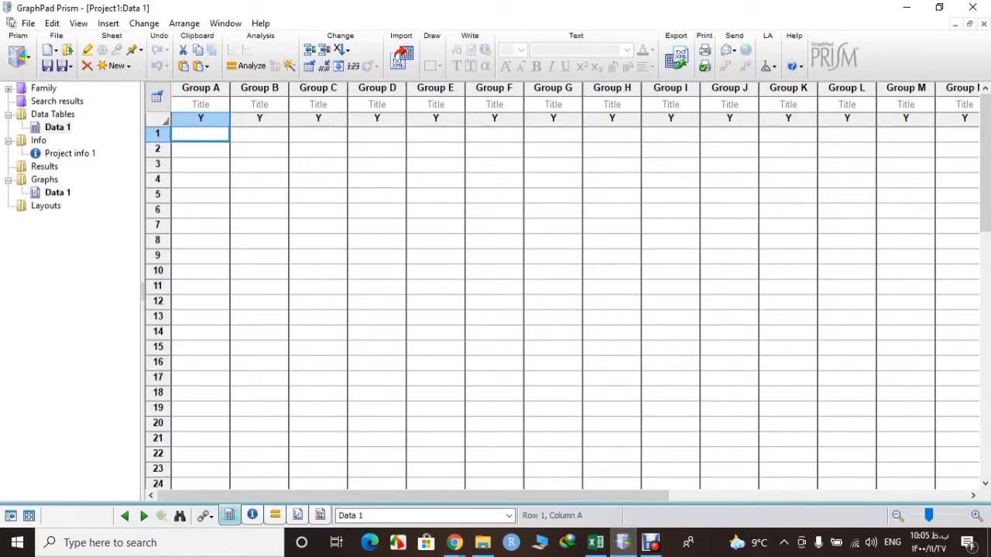
key("ctrl+v")
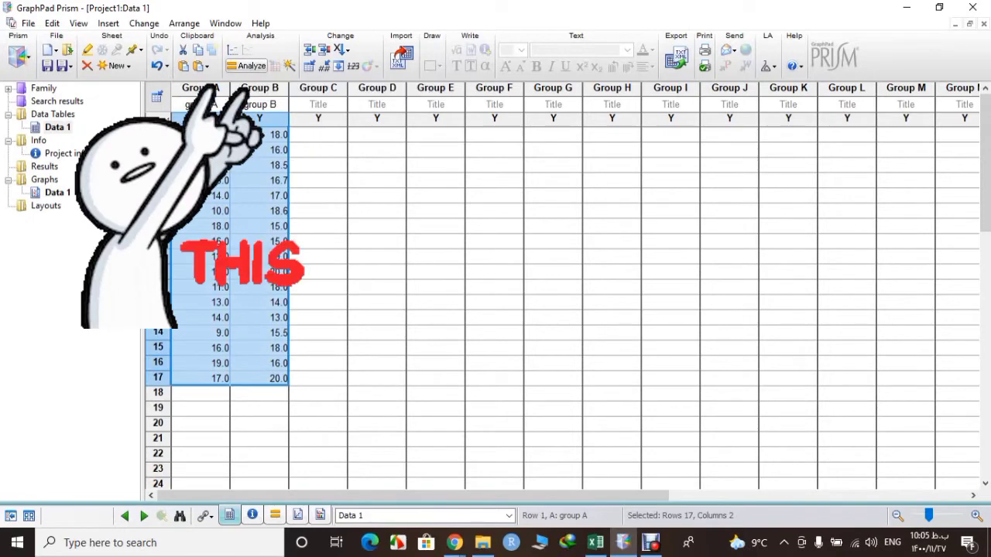
- Run Column statistics on both groups with D'Agostino-Pearson and Shapiro-Wilk normality tests
left_click(252, 65)
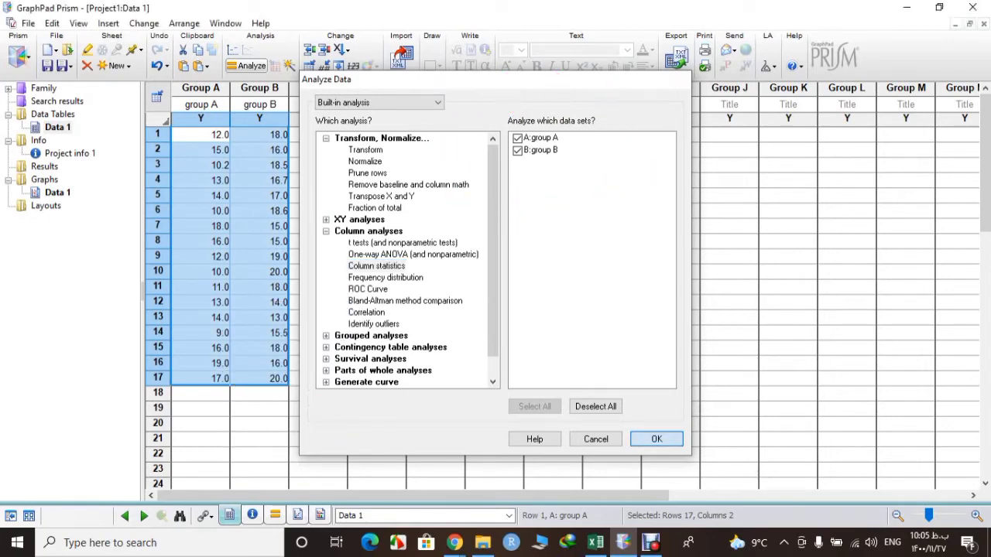
key("Return")
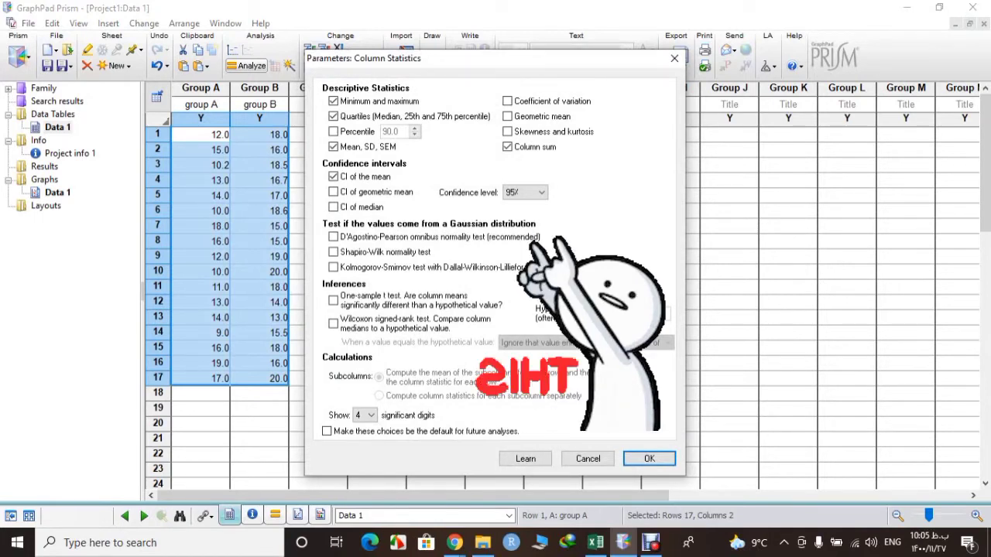
left_click(333, 237)
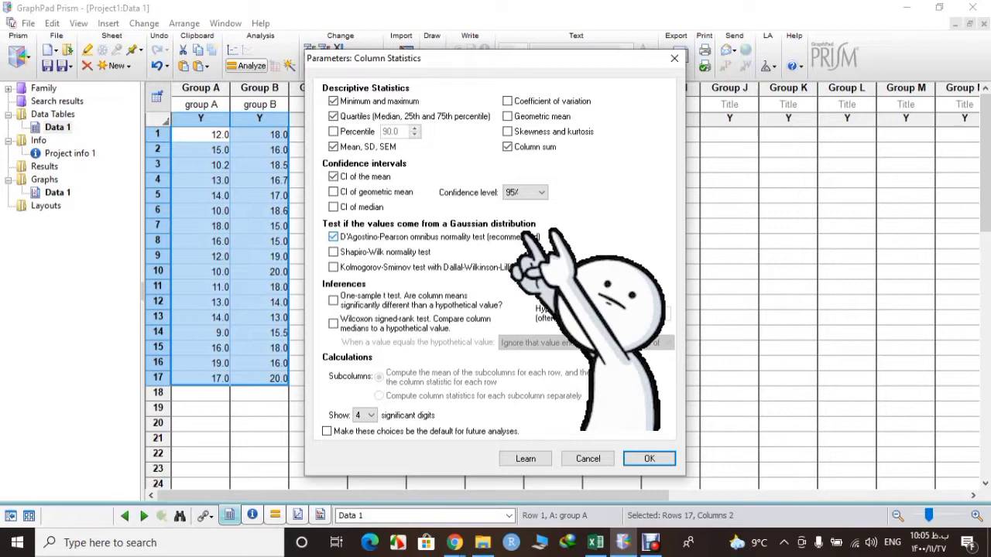
left_click(333, 252)
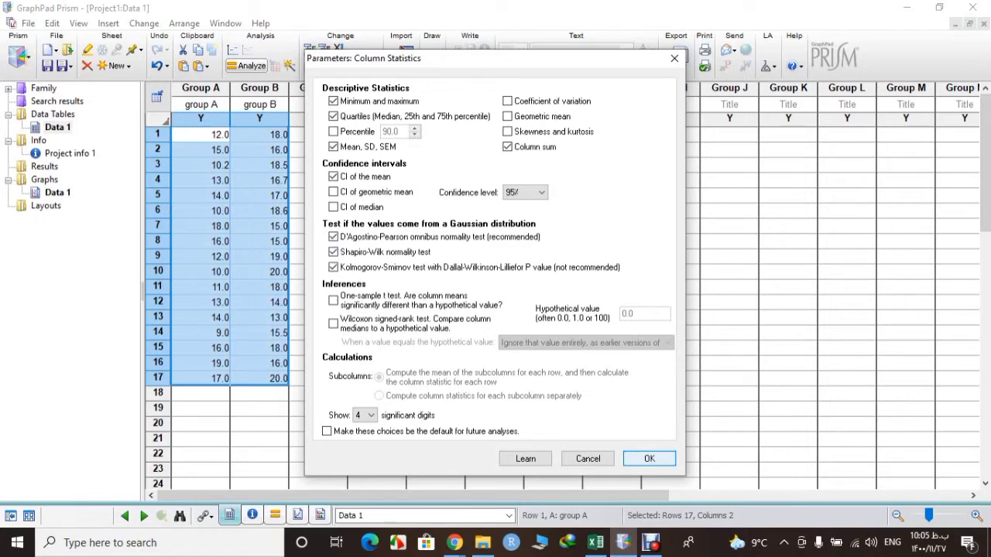
left_click(649, 458)
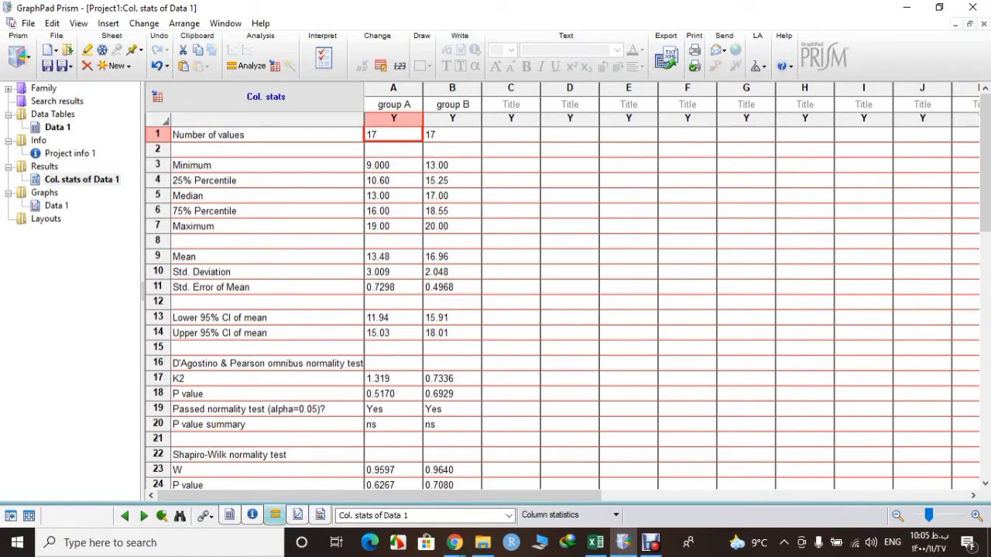
scroll(542, 310, "down", 2)
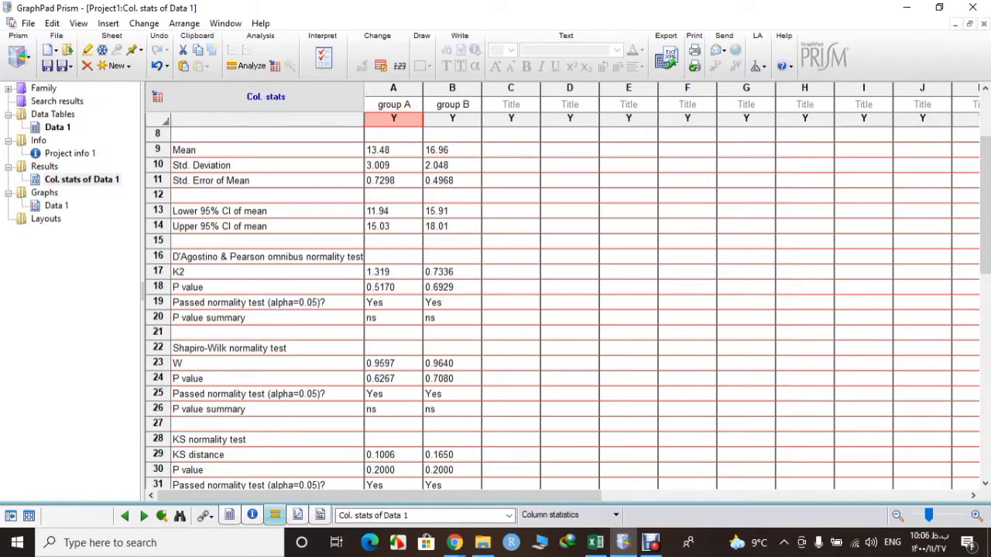
left_click_drag(393, 302, 452, 302)
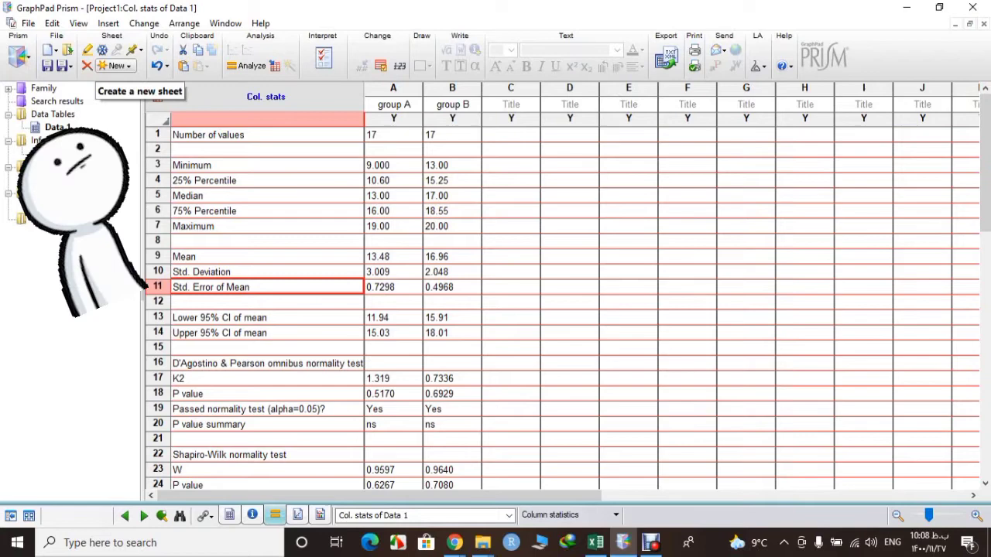
- Add a second empty column data table to the project
left_click(116, 66)
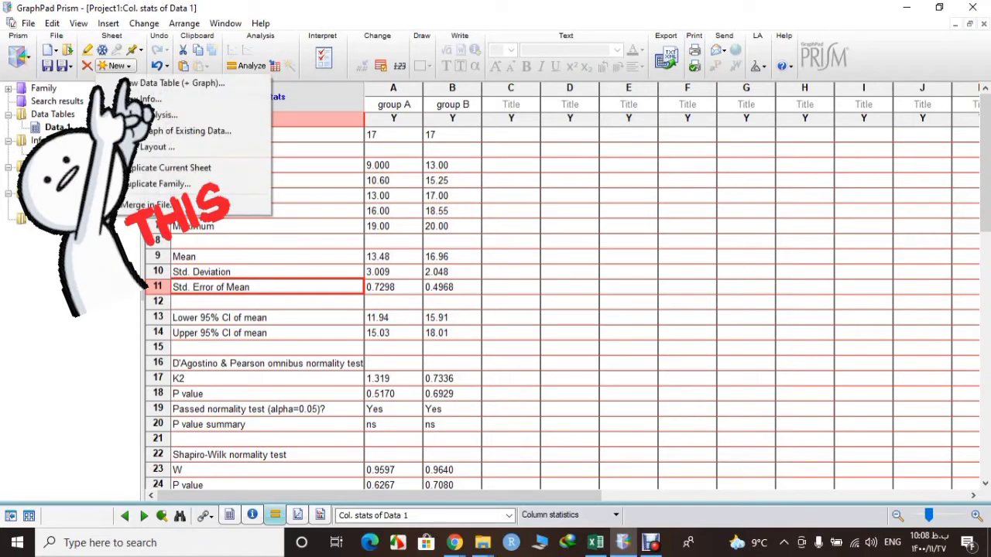
left_click(172, 83)
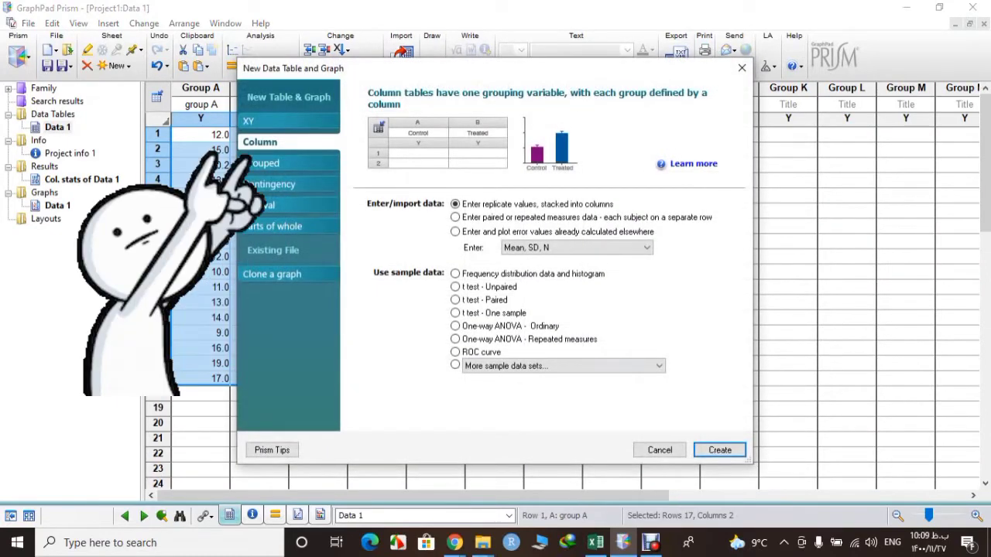
left_click(719, 449)
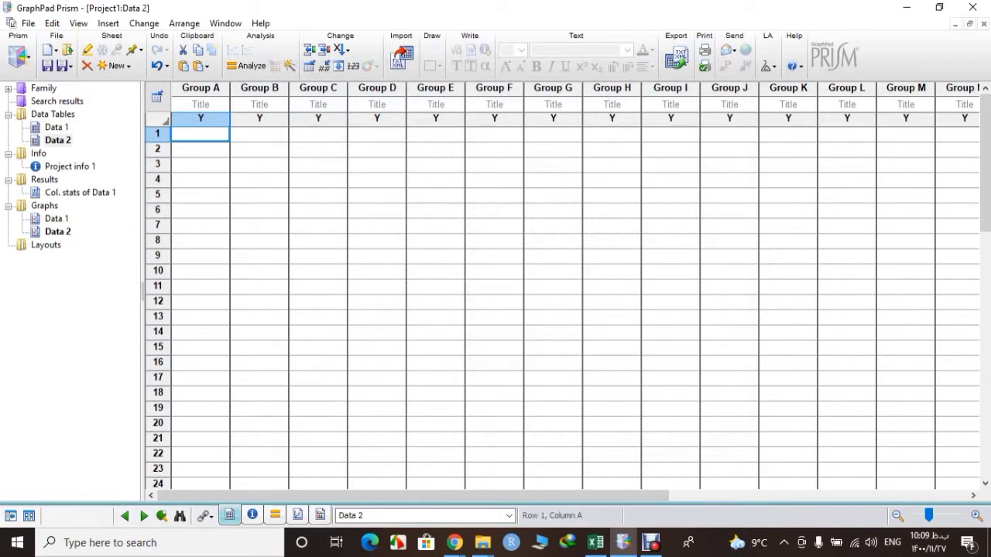
- Rename the Data 1 sheet to 'Normality'
left_click(56, 127)
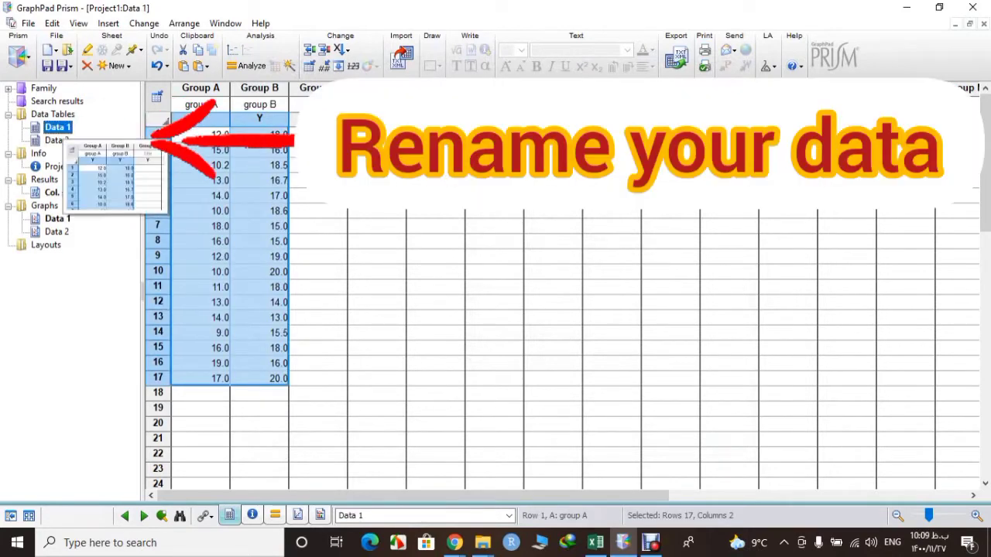
right_click(60, 129)
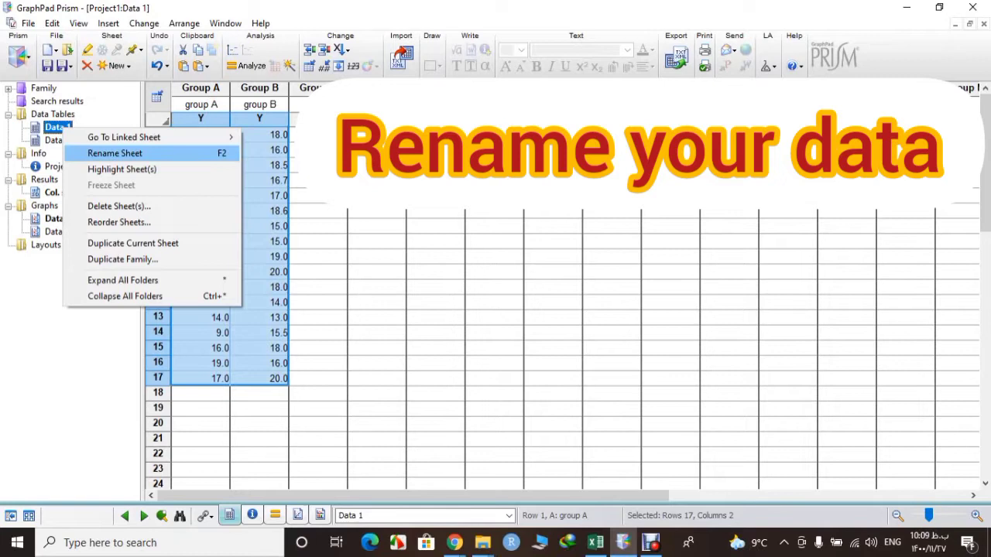
left_click(114, 153)
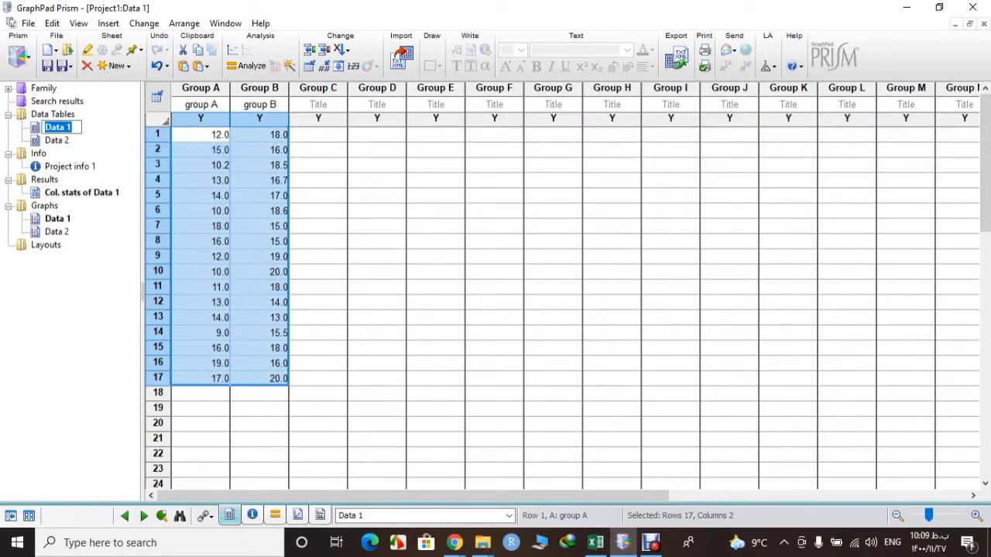
type("Normality")
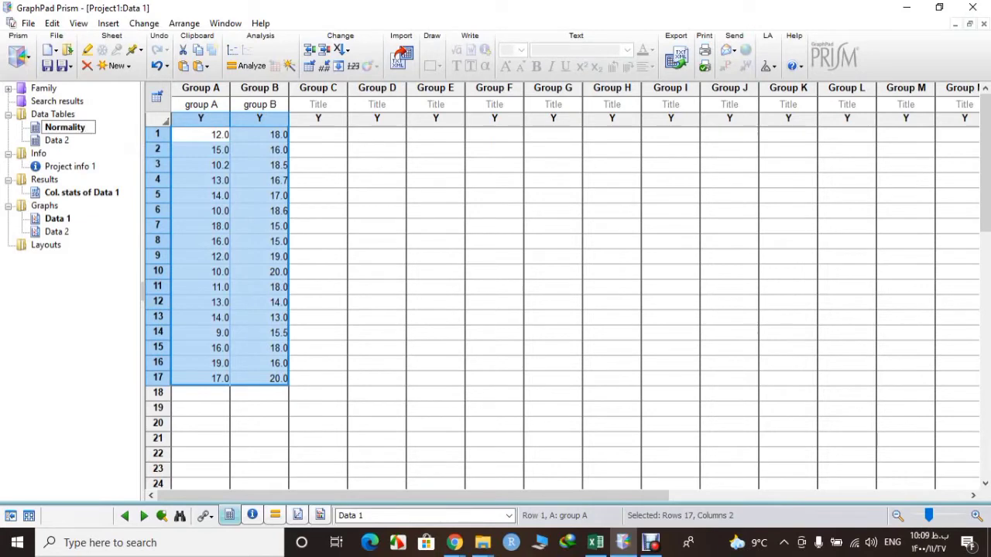
left_click(317, 209)
- Rename the Data 2 sheet to 'Oneway'
left_click(57, 140)
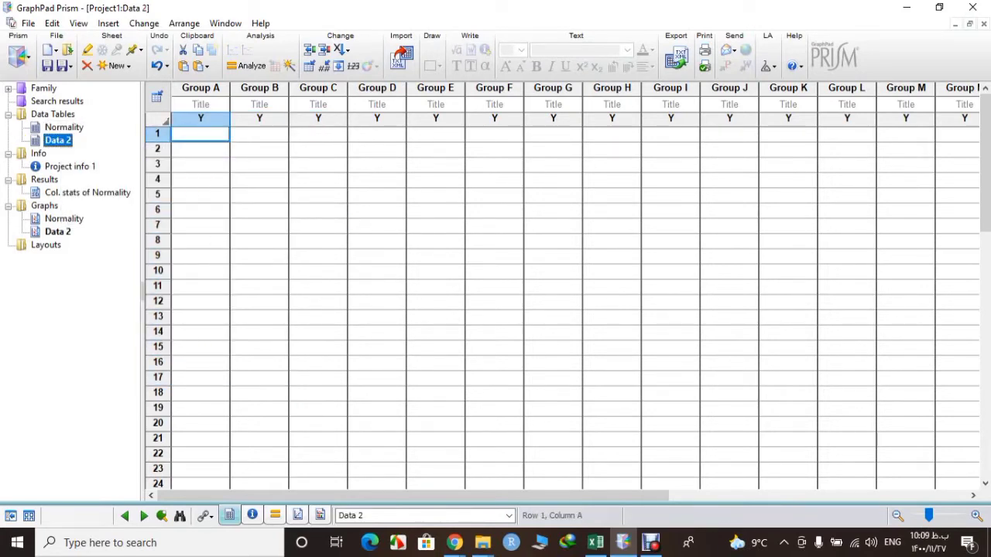
key("F2")
type("Oneway")
key("Return")
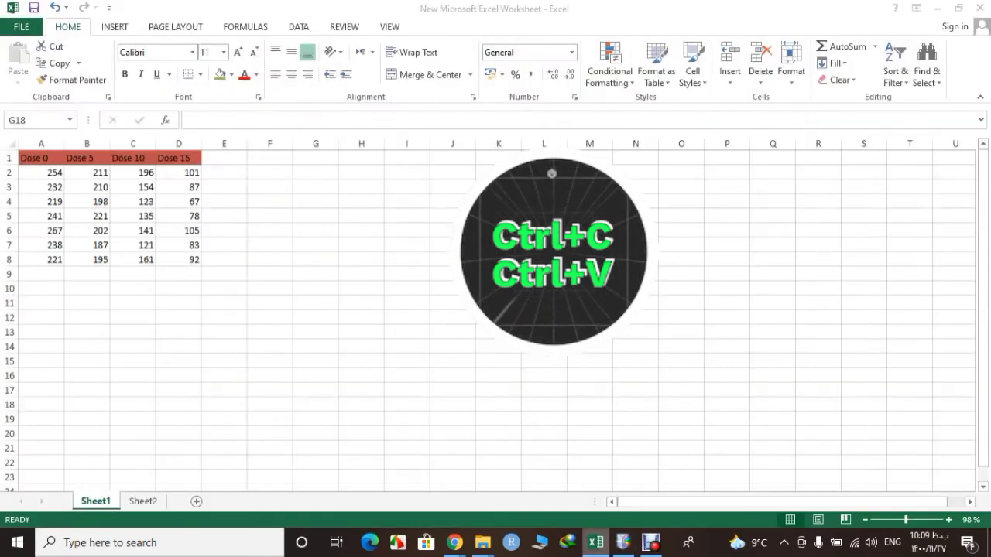
- Copy the Dose 0, 5, 10 and 15 columns (A1:D8) from Excel into the Oneway table
key("alt+Tab")
left_click(315, 404)
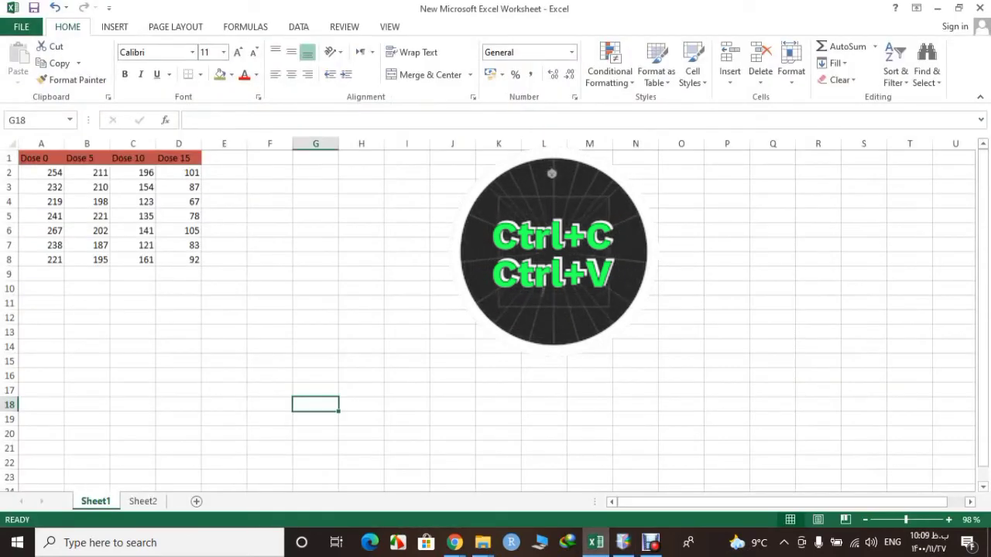
left_click_drag(41, 158, 179, 274)
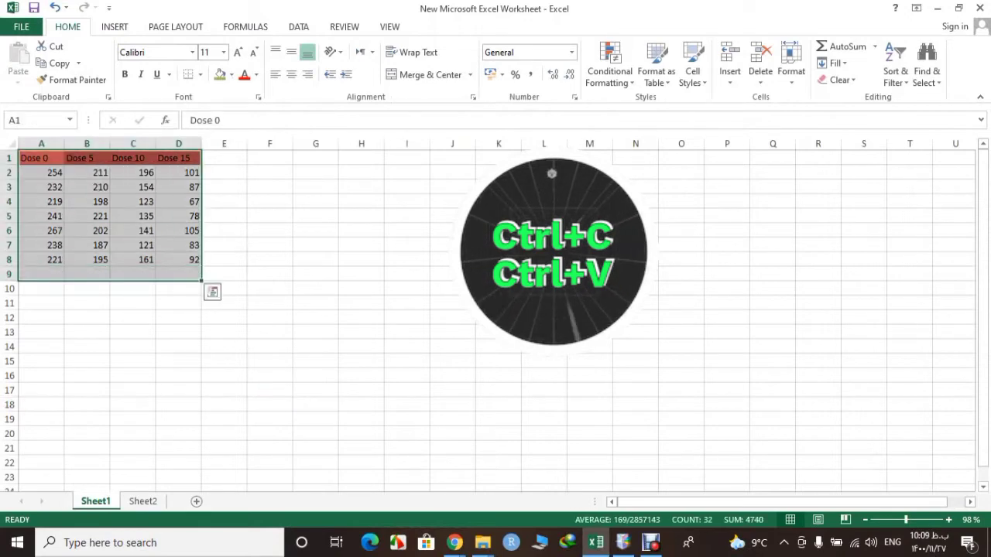
key("ctrl+c")
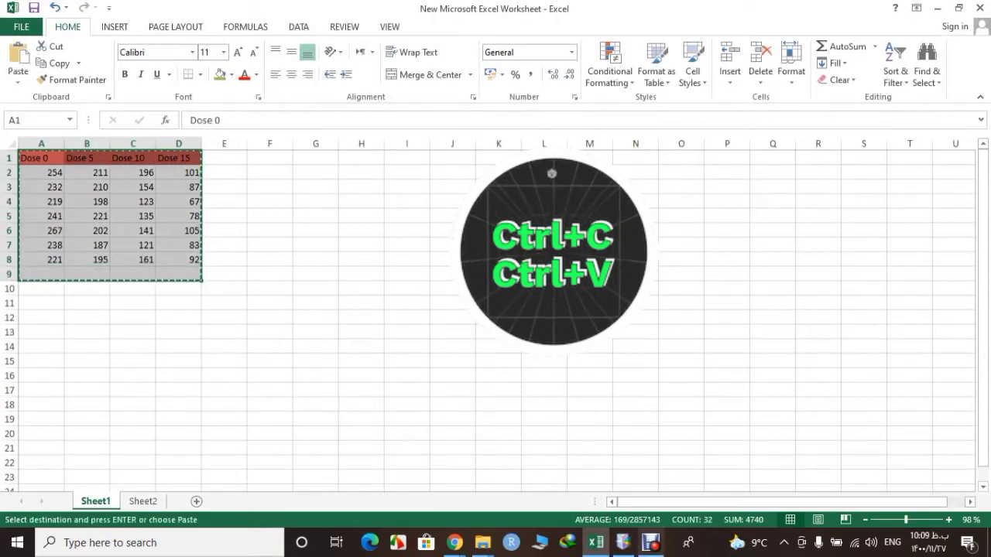
left_click(624, 542)
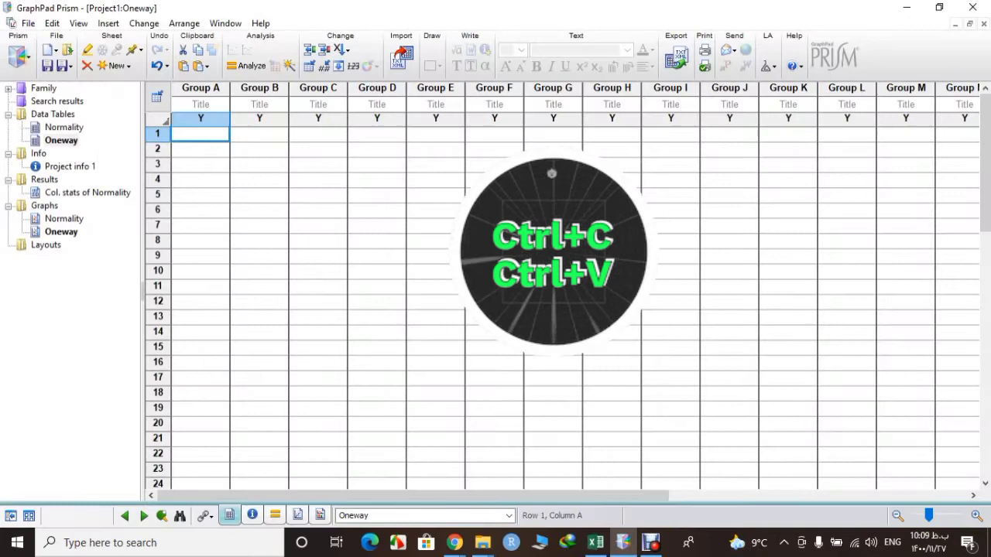
key("ctrl+v")
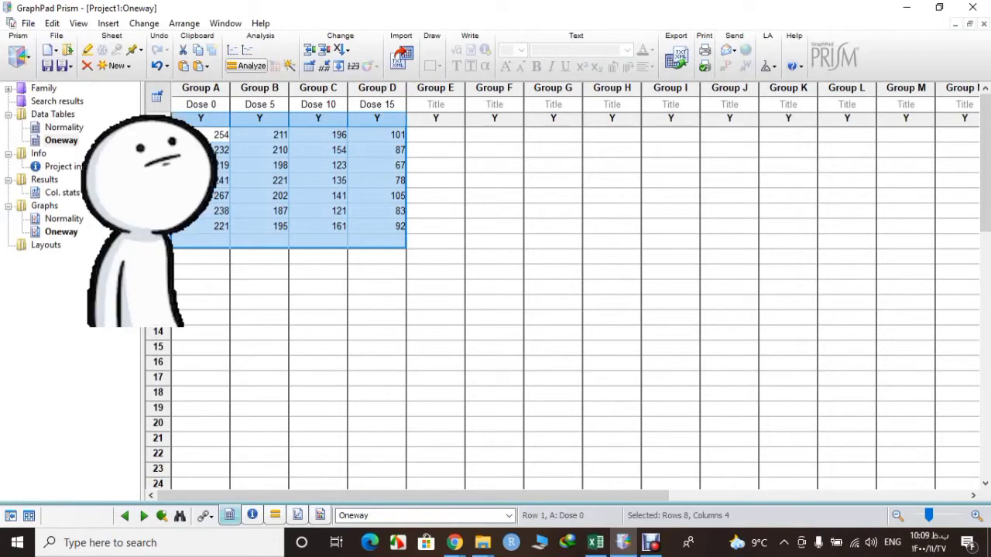
- Choose One-way ANOVA on all four dose columns to reach its parameters dialog
left_click(246, 65)
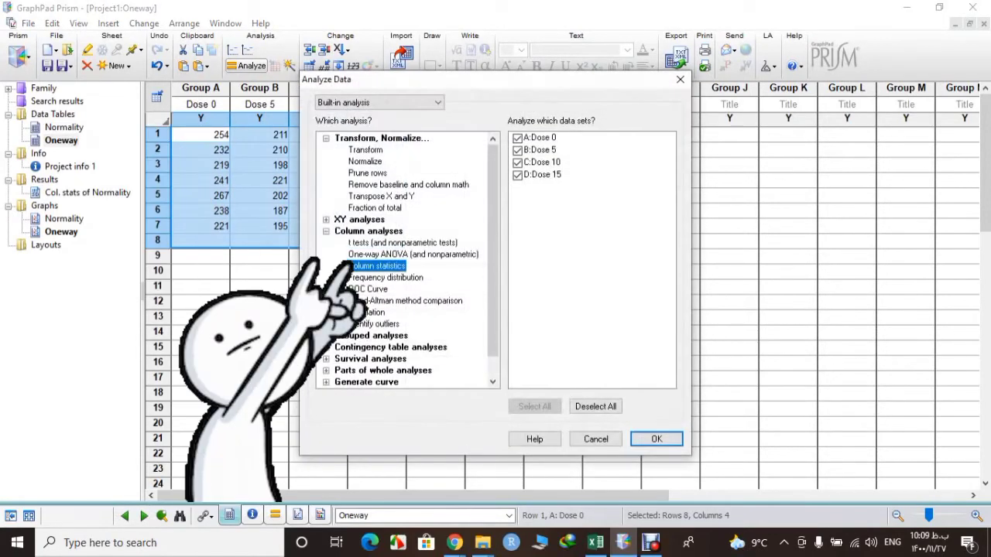
left_click(413, 254)
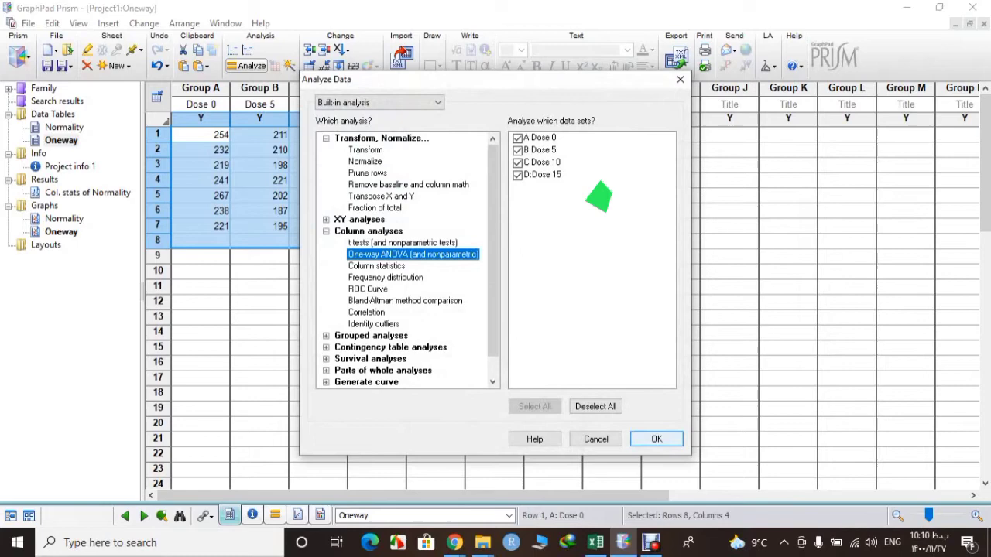
key("Return")
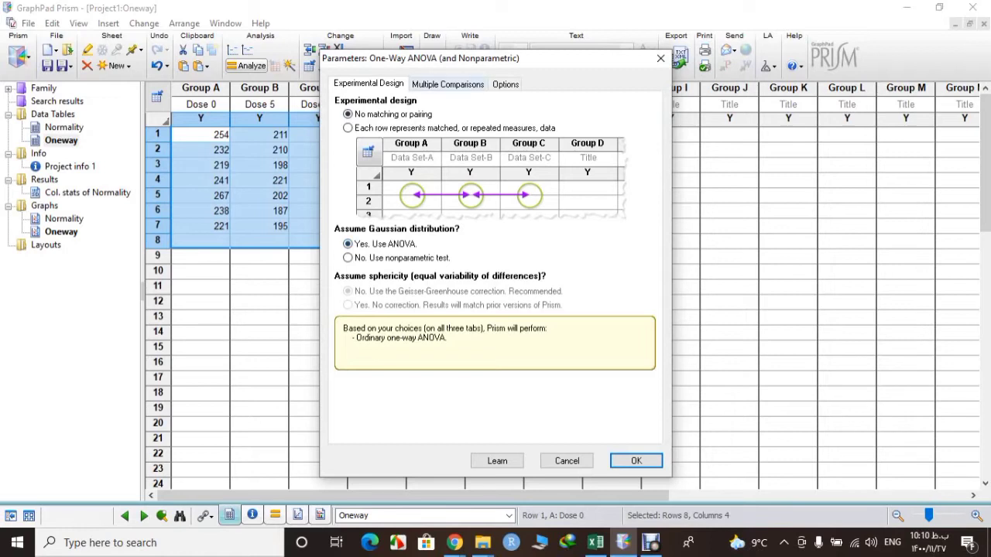
- Compare every dose mean with every other using Tukey's test and run the ANOVA
key("ctrl+Tab")
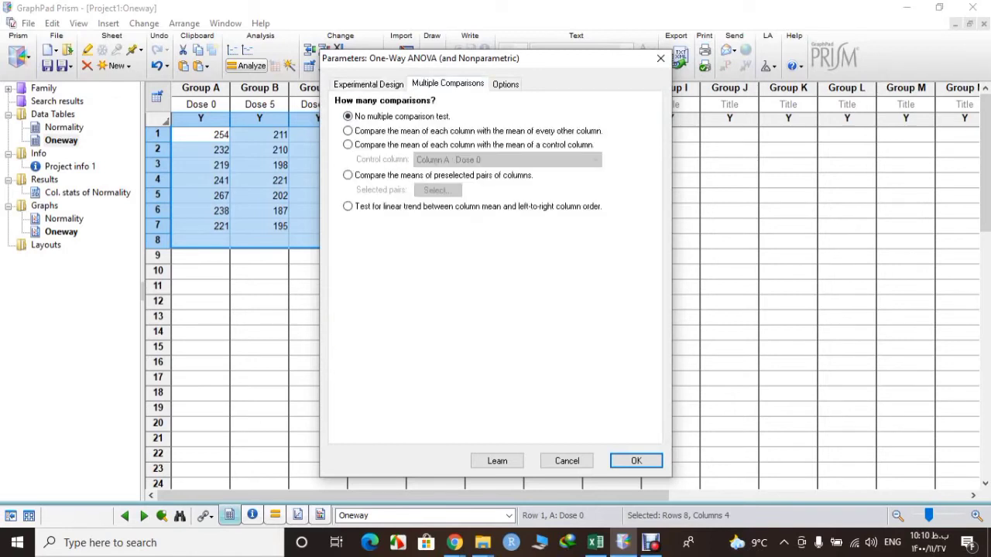
left_click(347, 131)
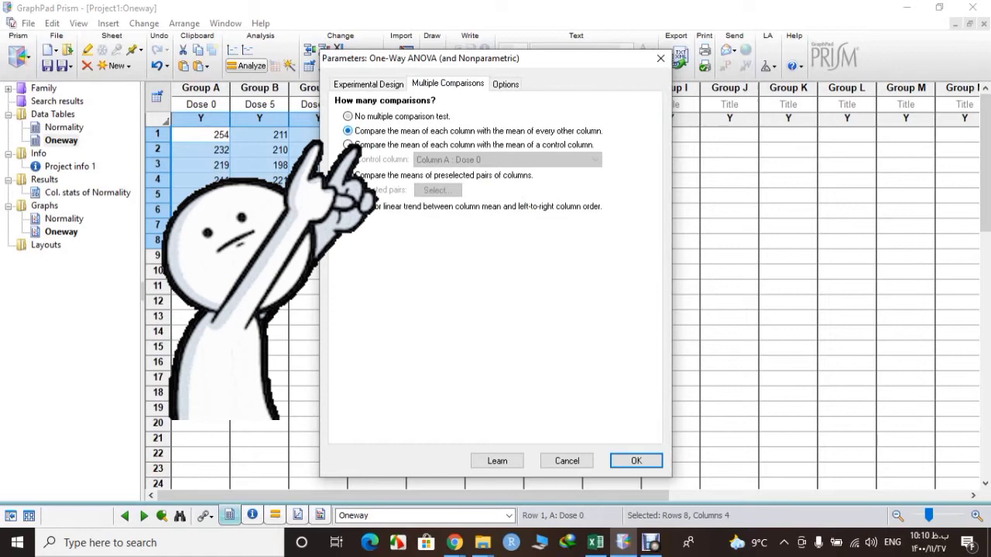
key("ctrl+Tab")
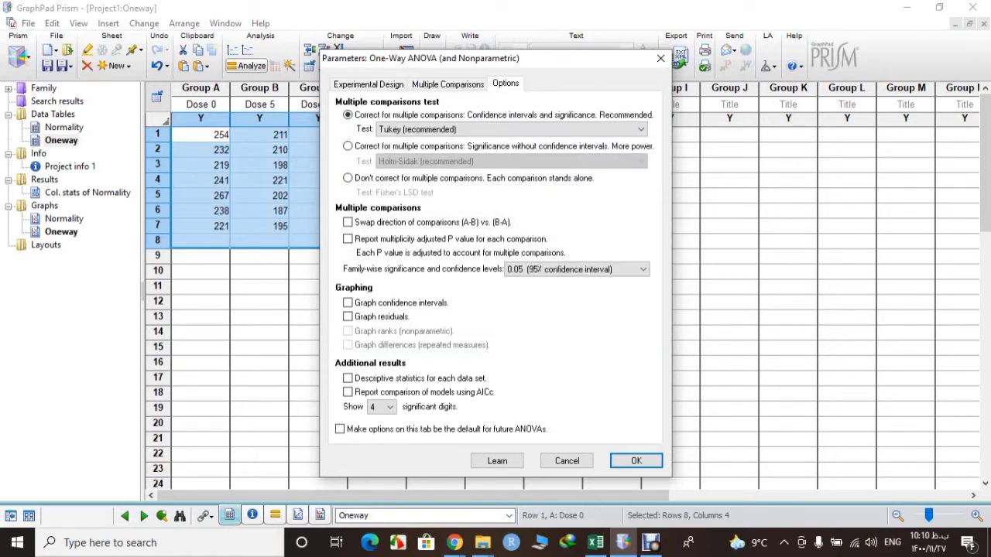
key("Tab")
key("alt+Down")
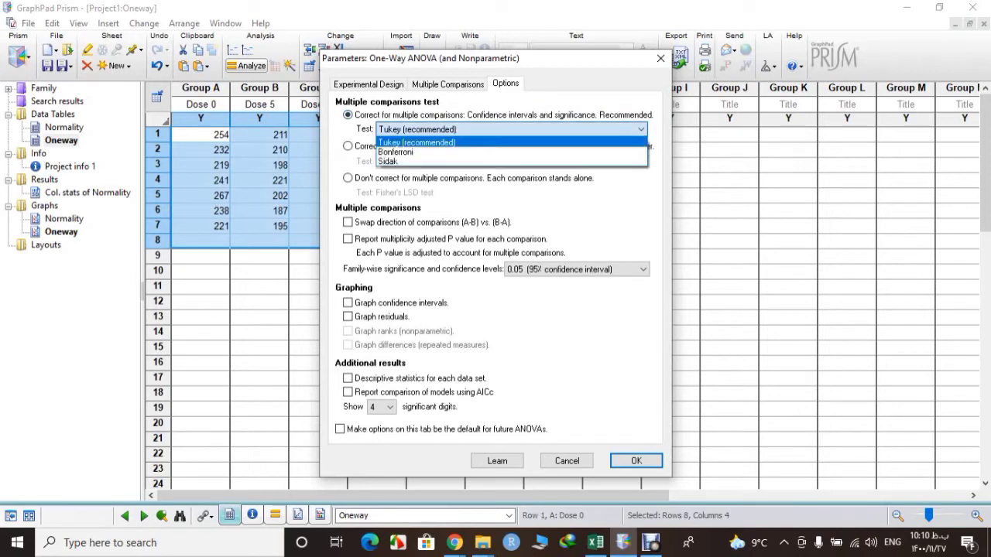
key("Return")
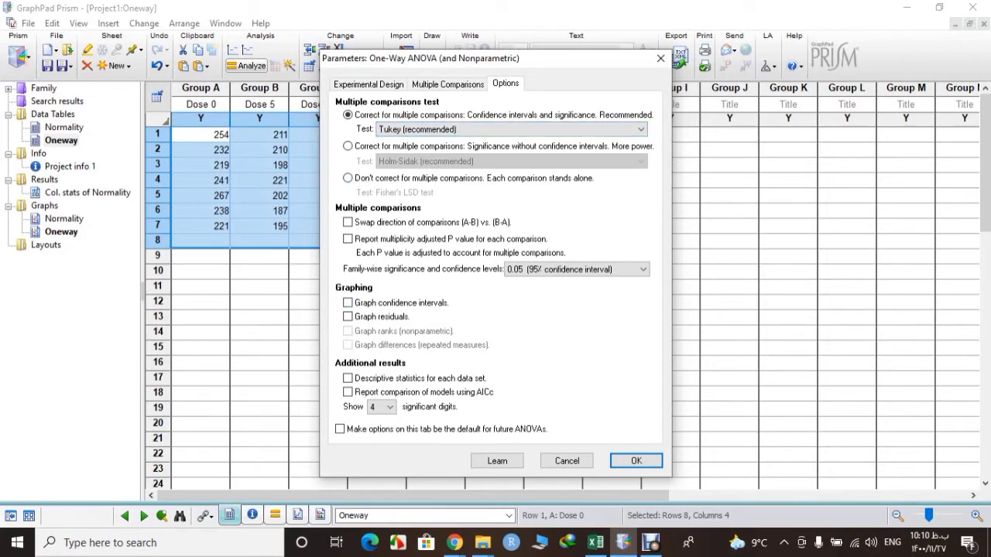
key("ctrl+Tab")
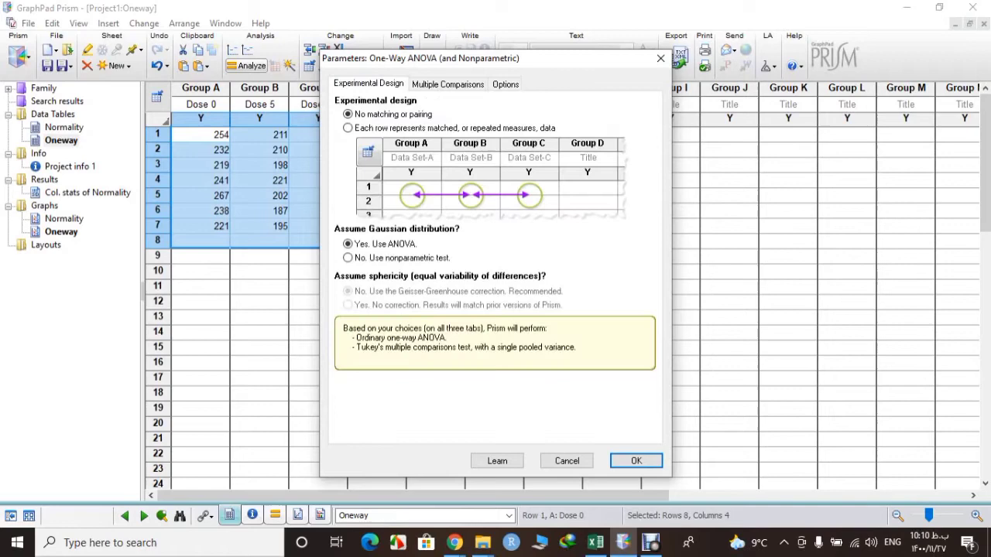
key("Return")
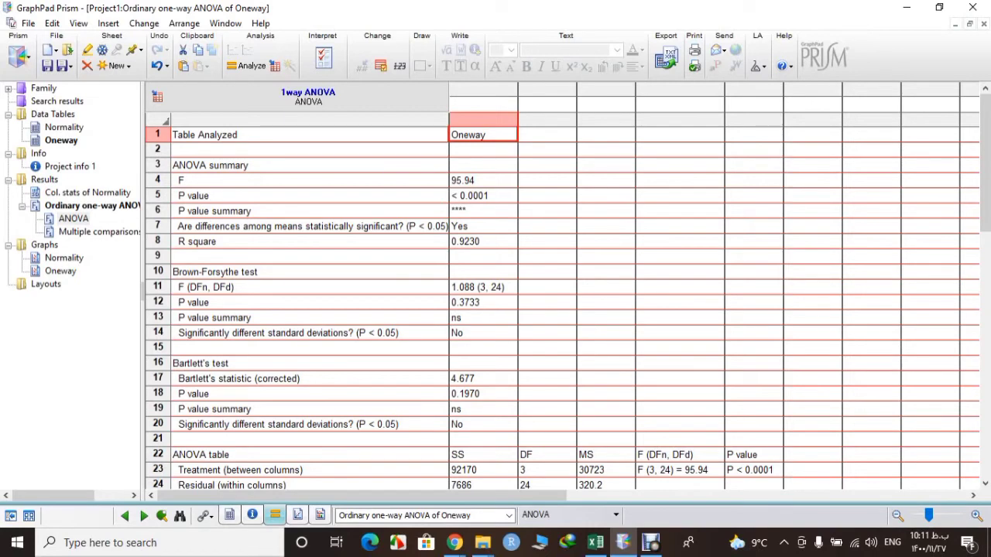
- Open the Oneway graph to choose its graph type, previewing a mean-with-SD column bar graph
left_click(61, 271)
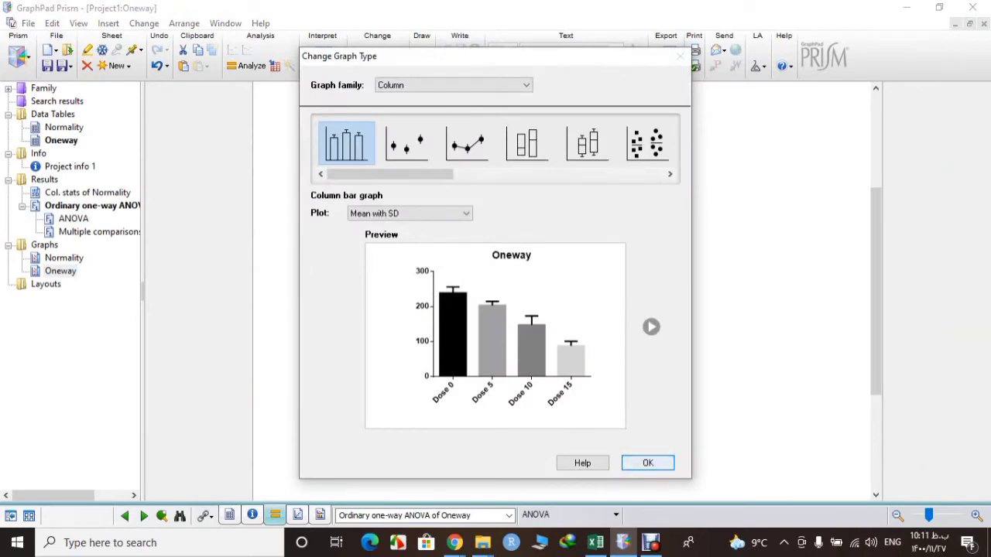
- Accept the column bar graph and label the Y axis 'Time (s)'
left_click(648, 463)
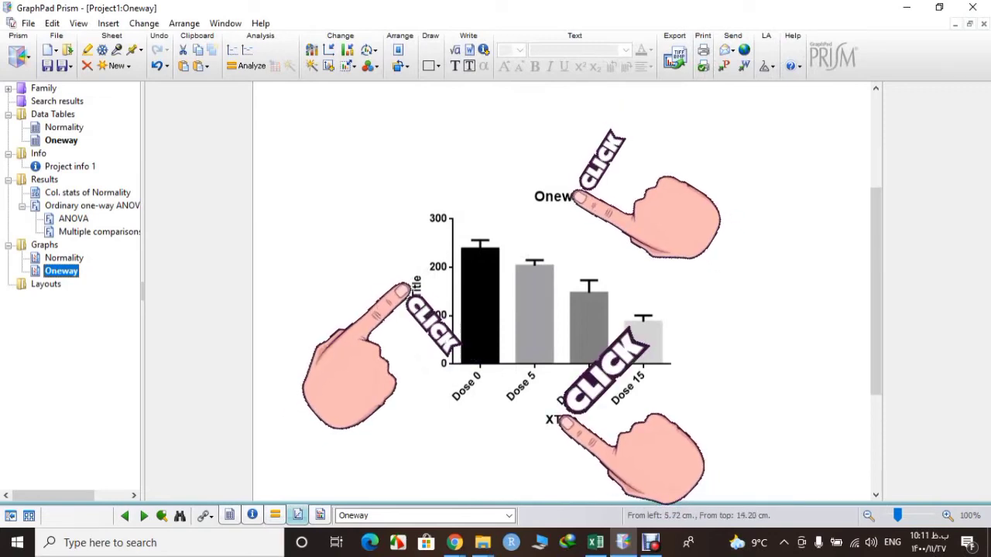
left_click(416, 290)
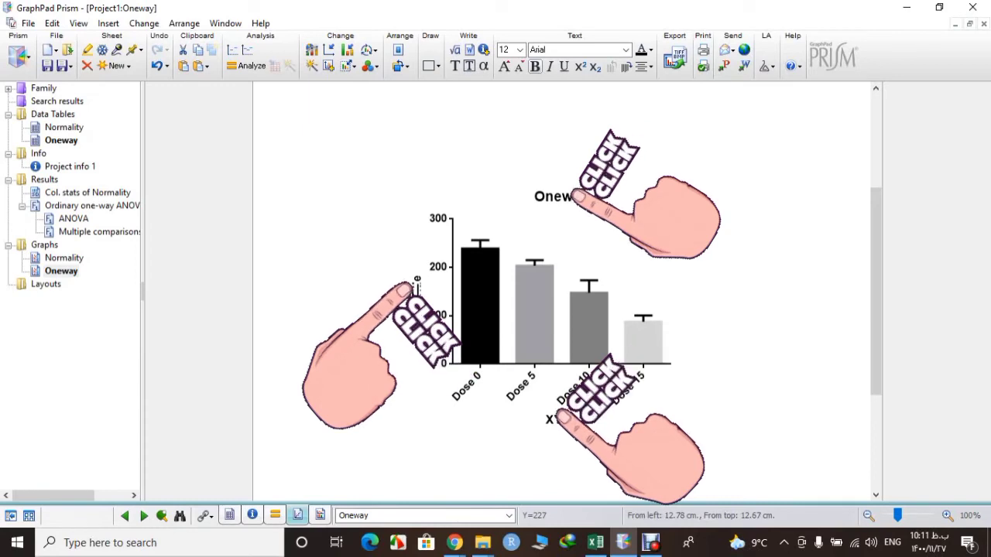
type("ime")
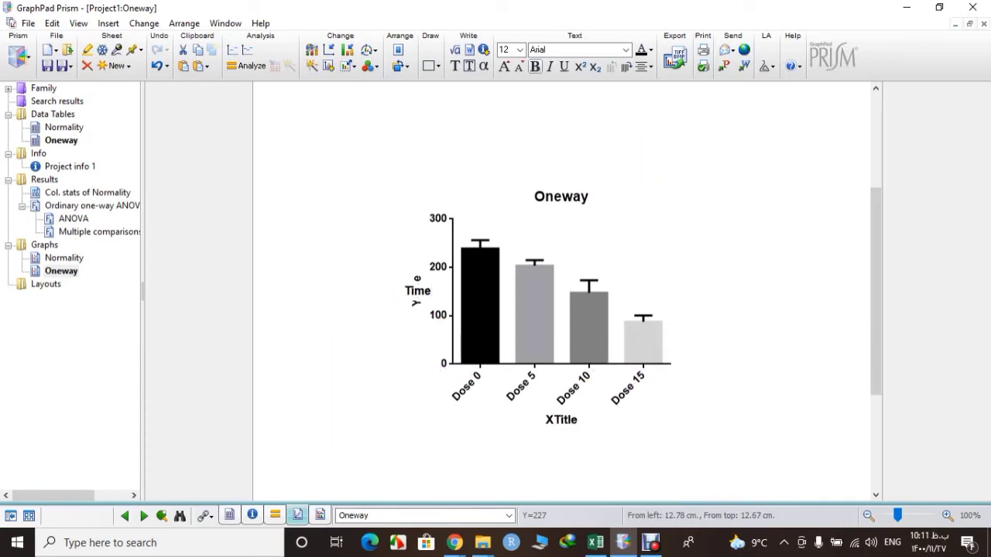
type(" (s)")
key("Escape")
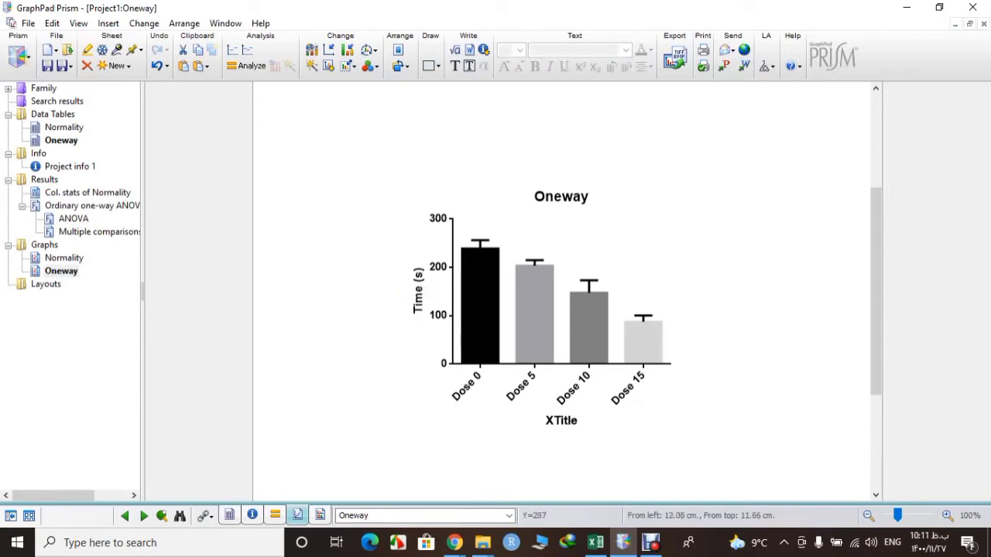
- Retitle the graph from 'Oneway' to 'Rotarad test'
double_click(561, 197)
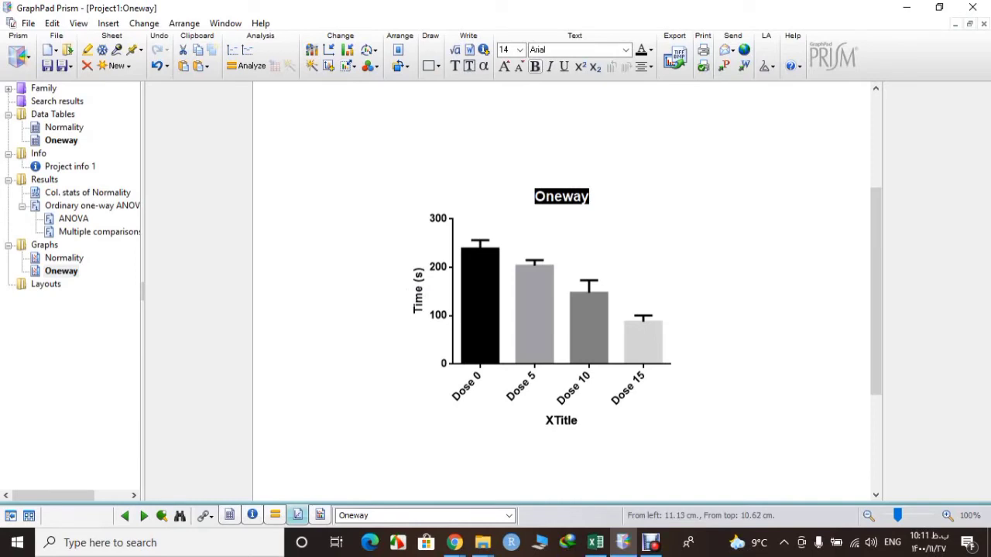
type("R")
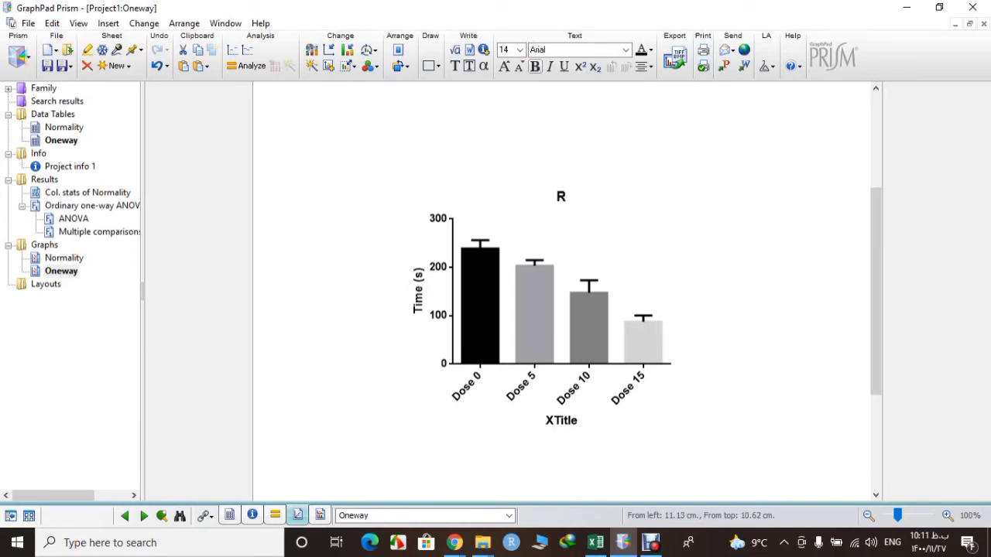
type("otarad")
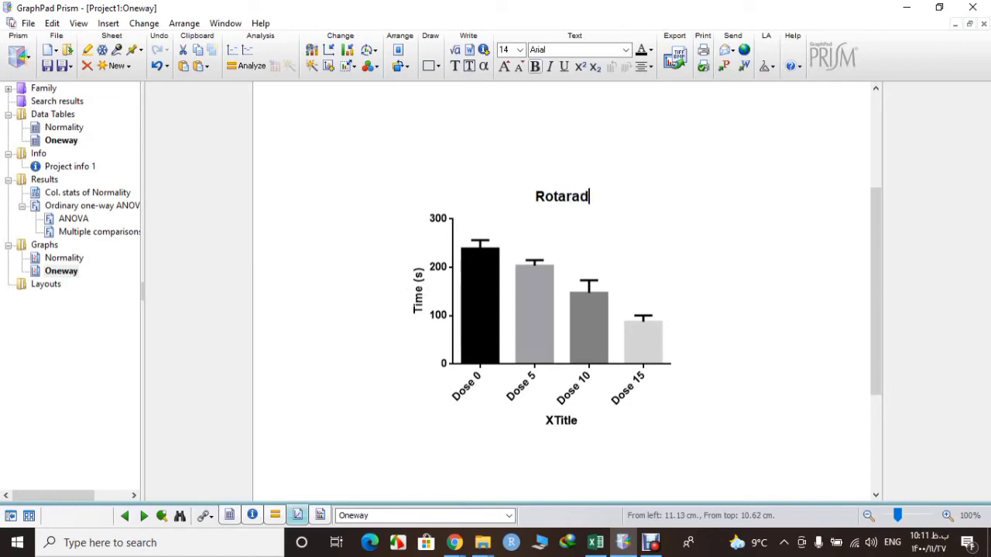
type(" test")
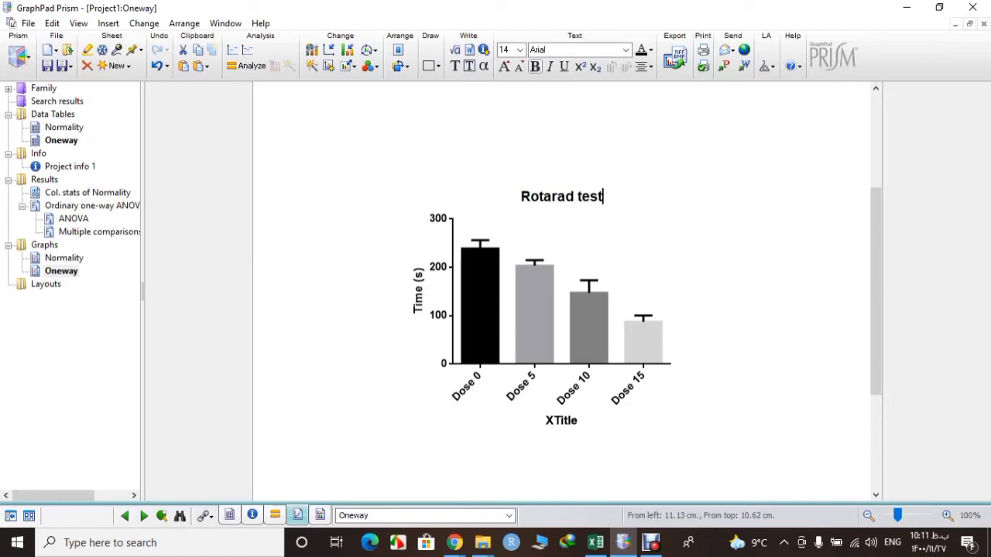
key("Escape")
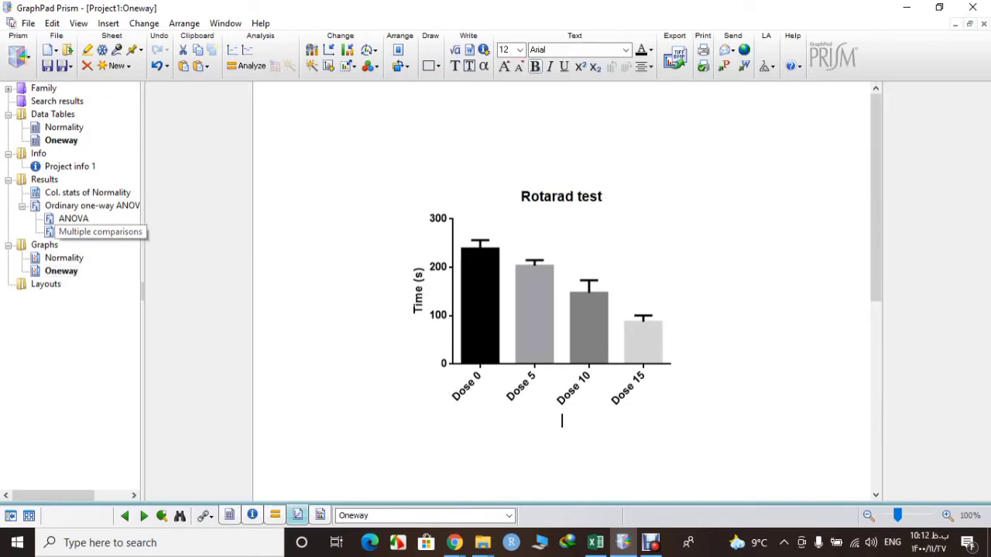
left_click(82, 231)
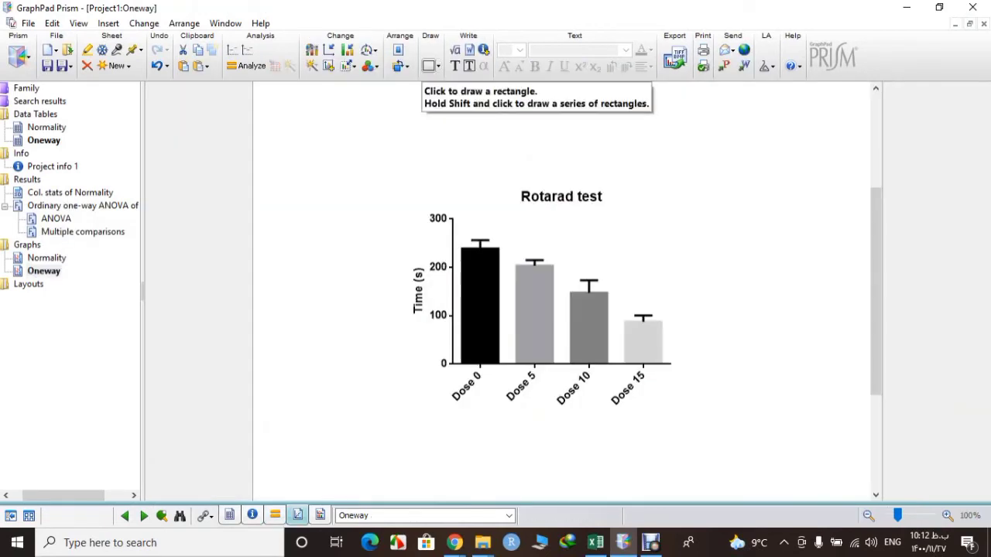
- Draw a capped significance line spanning the Dose 0 and Dose 5 bars
left_click(432, 65)
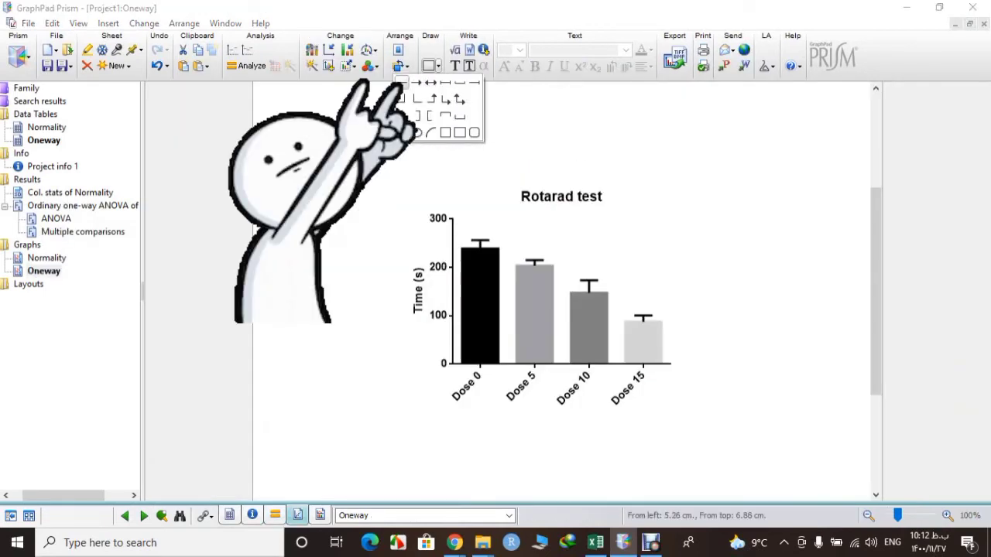
left_click(399, 112)
mouse_move(481, 218)
left_mouse_down()
mouse_move(642, 218)
mouse_move(538, 219)
left_mouse_up()
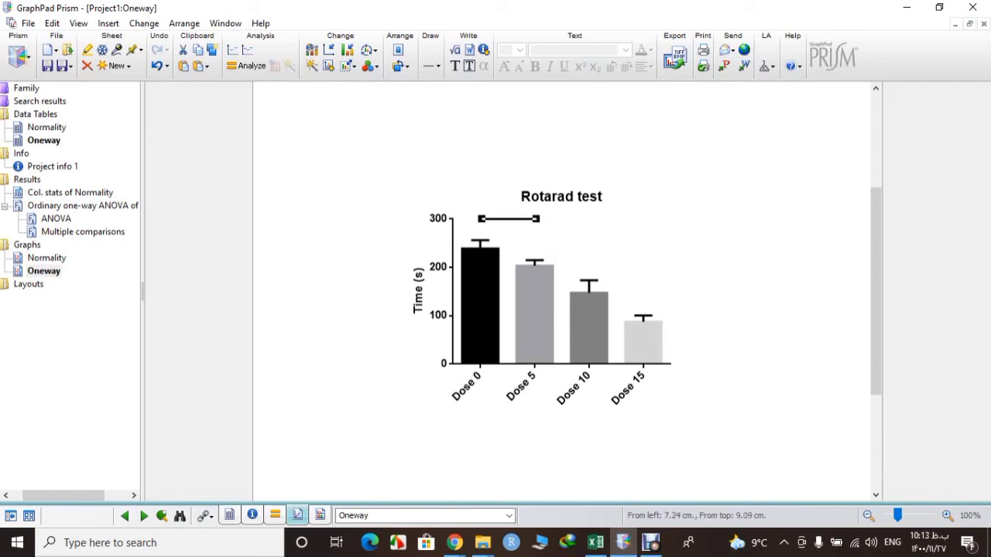
double_click(453, 310)
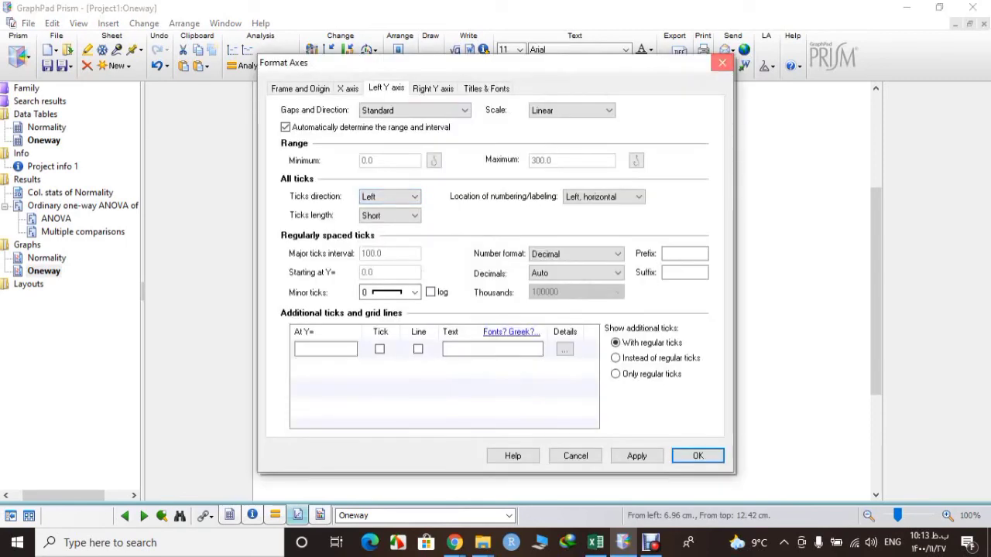
left_click(722, 63)
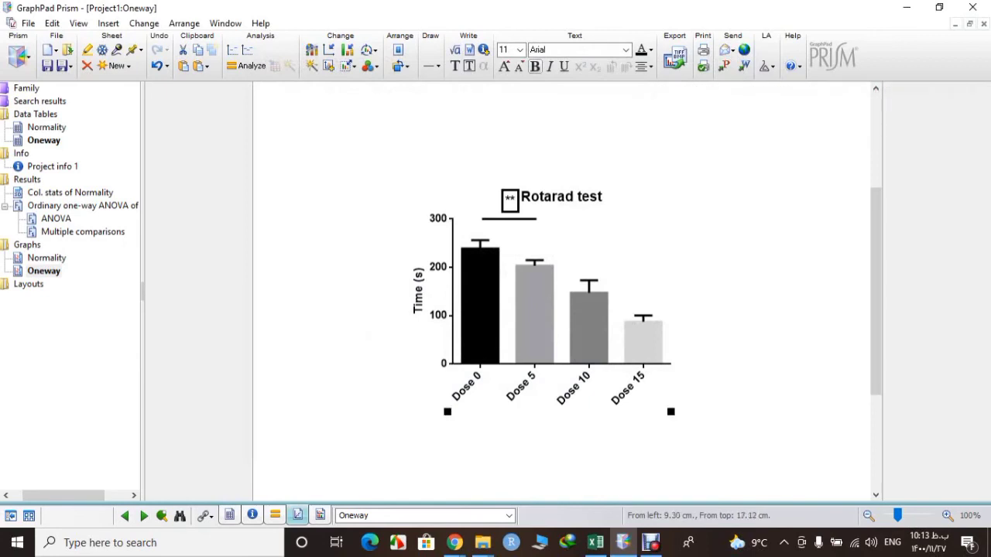